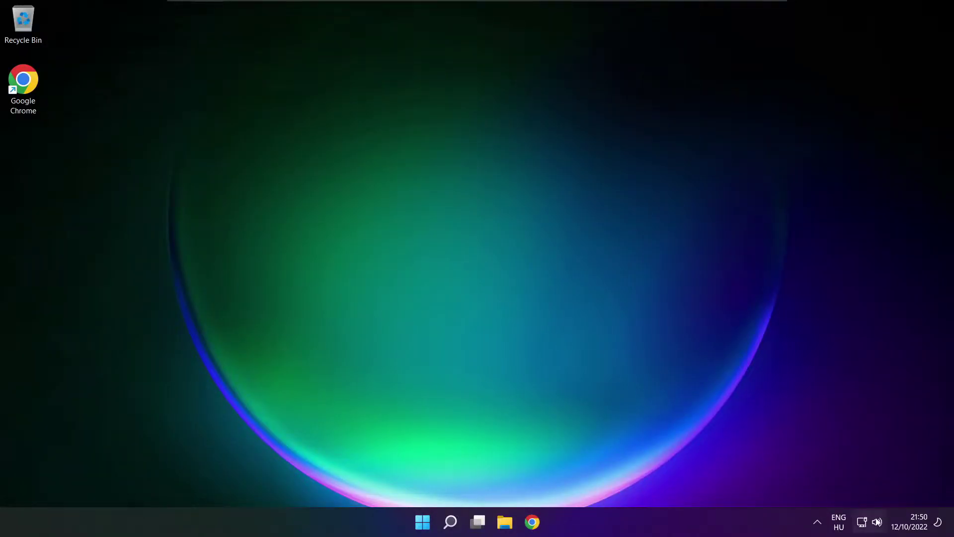
Step: Switch Quick Settings sound output from CABLE Input to Speakers (High Definition Audio Device)
left_click(866, 523)
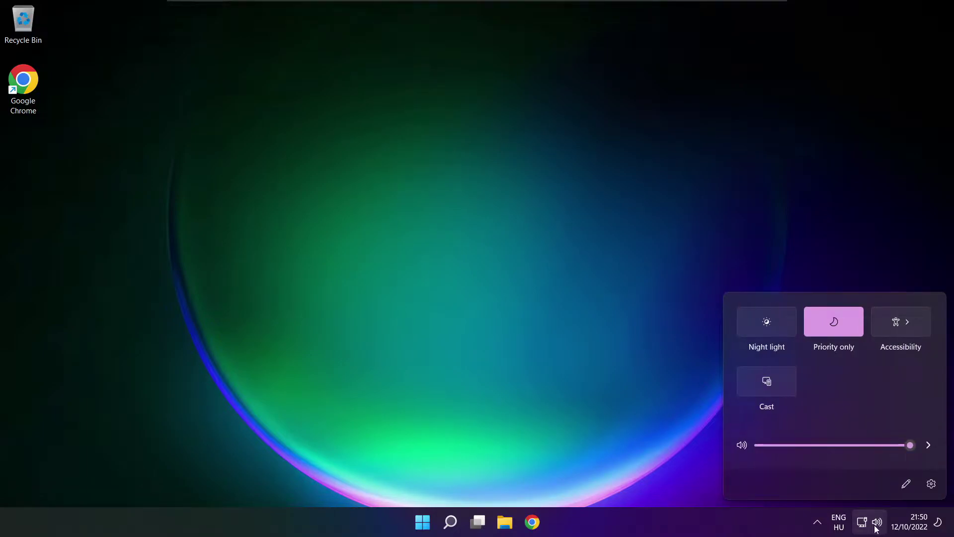
left_click(928, 447)
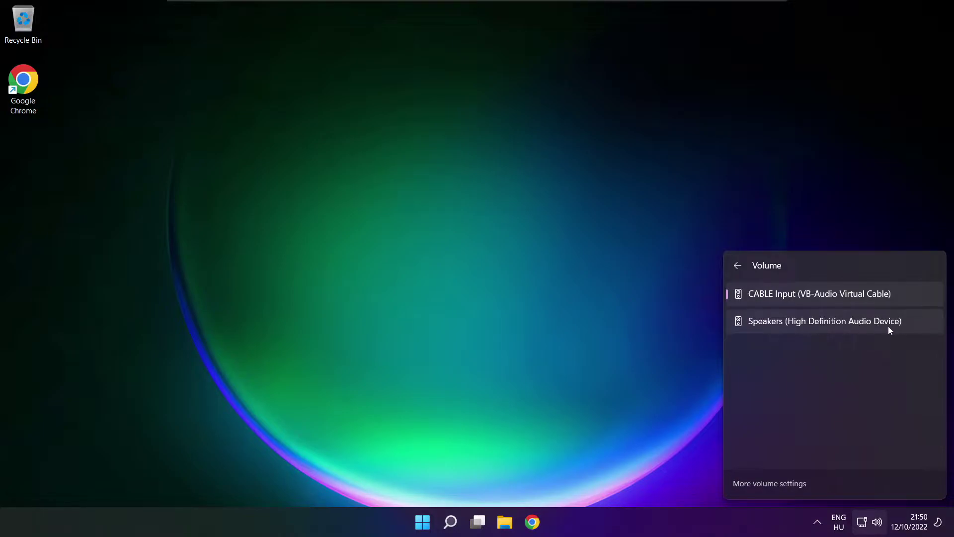
left_click(910, 325)
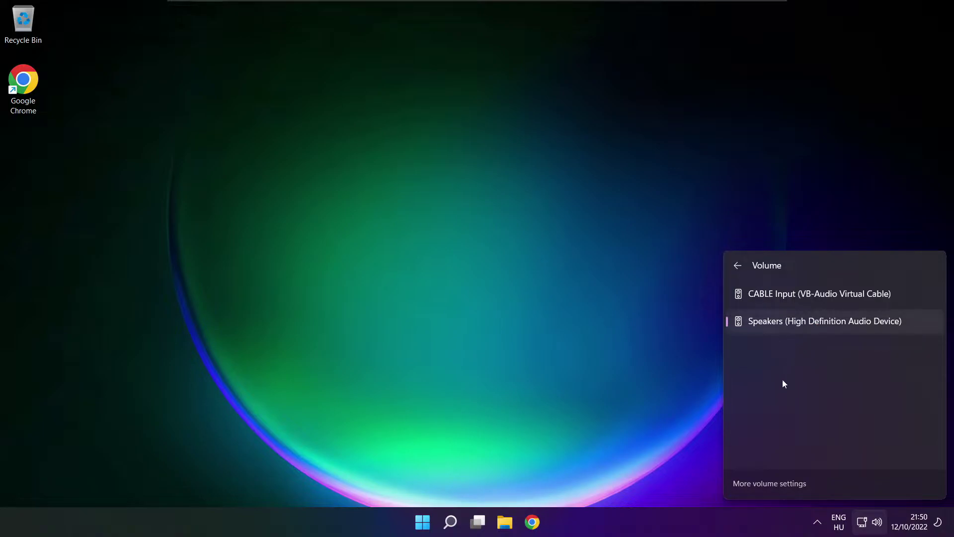
Step: Close the audio device list and bring up the Start menu's power options
left_click(504, 293)
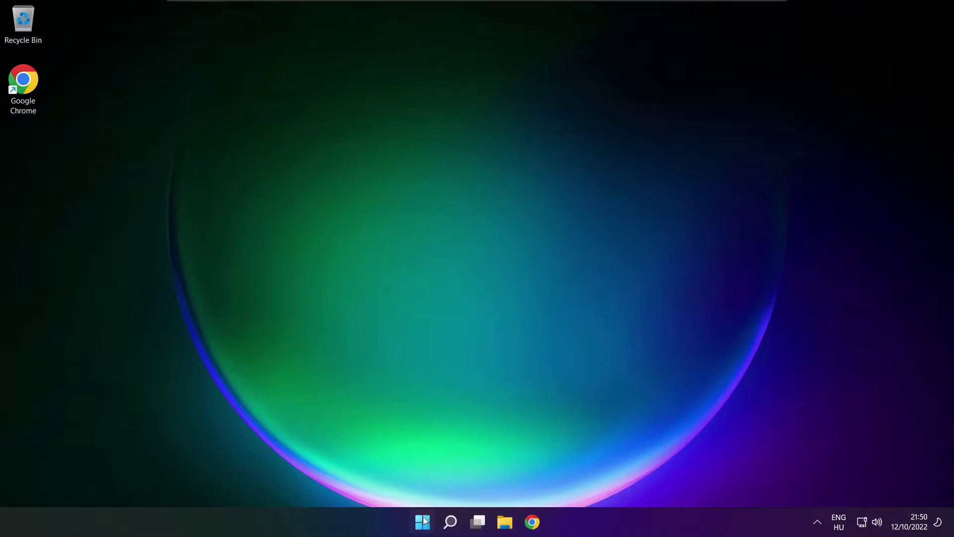
key("super")
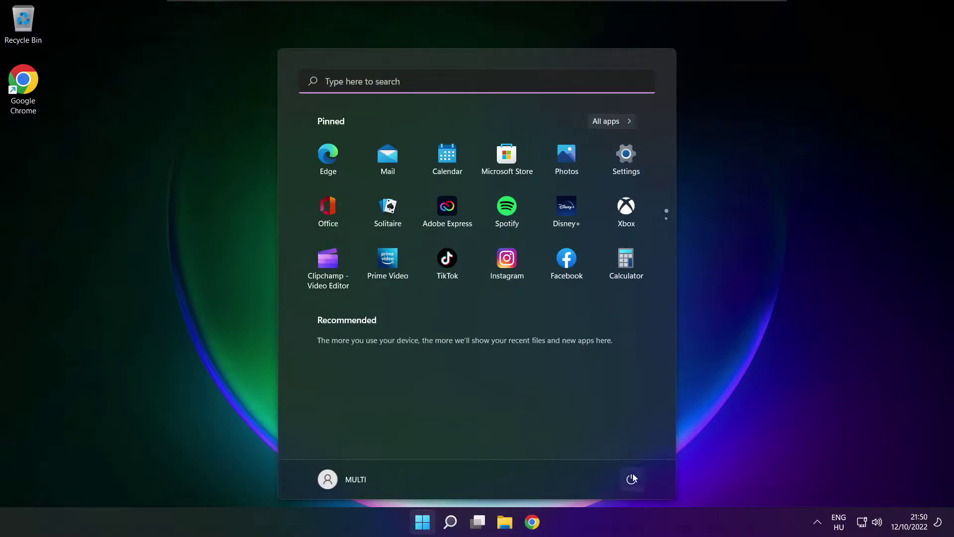
left_click(631, 478)
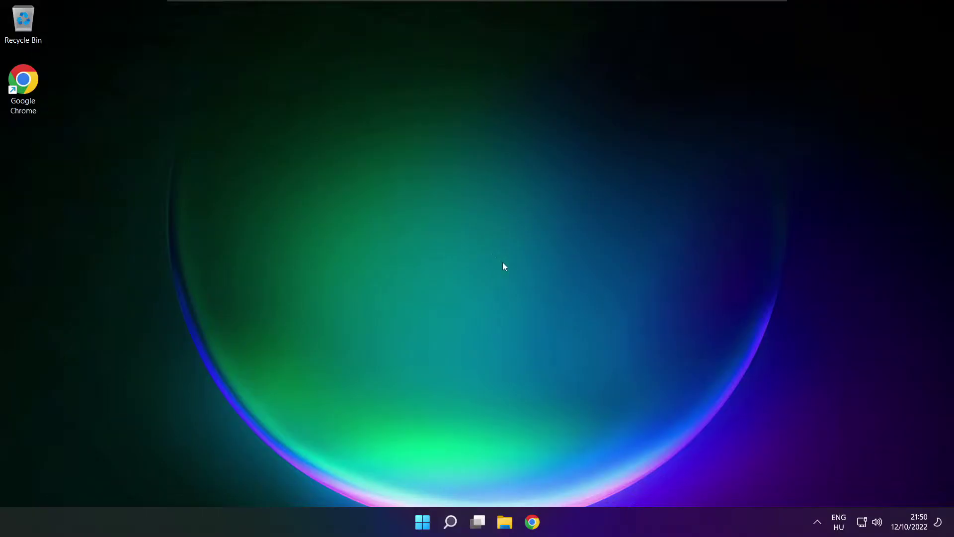
Step: Go from Quick Settings' More volume settings to the Sound page's Advanced options
left_click(878, 524)
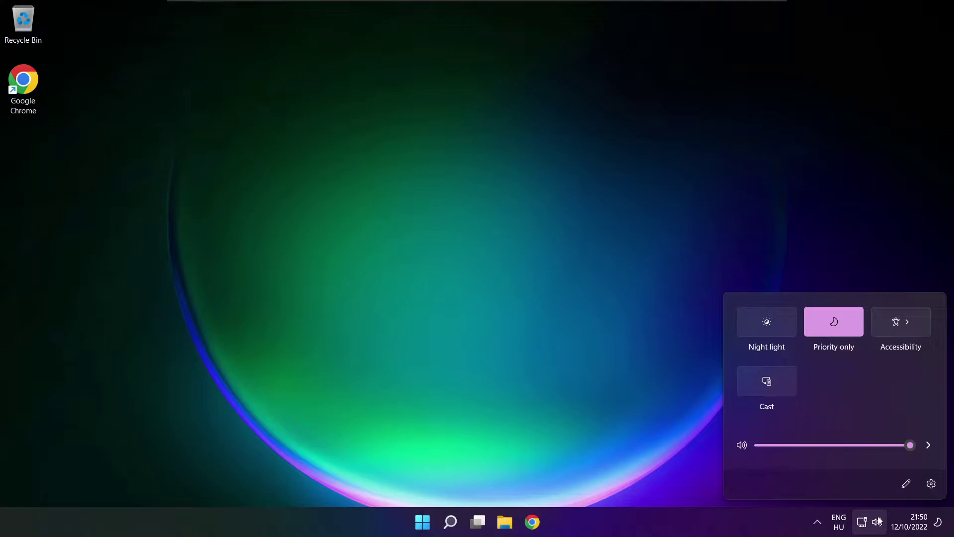
left_click(931, 447)
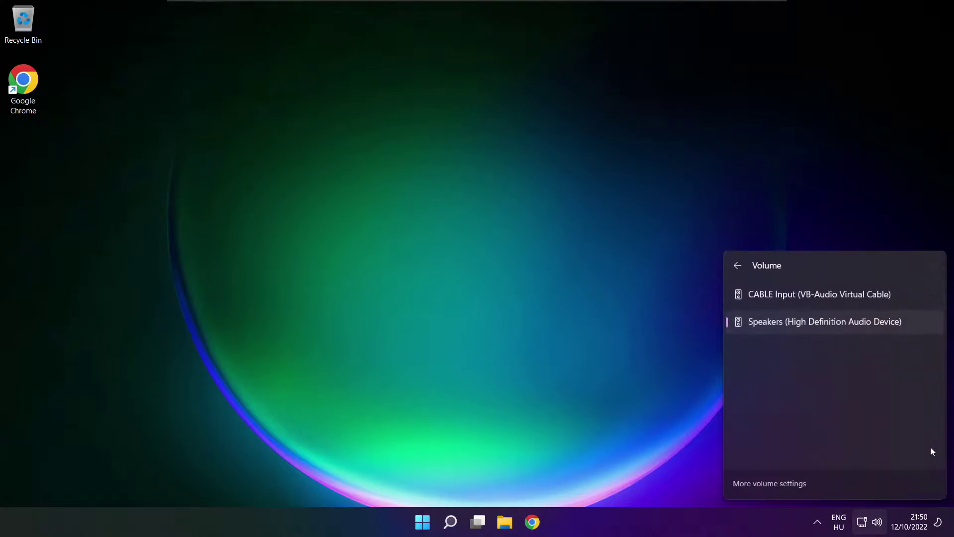
left_click(772, 485)
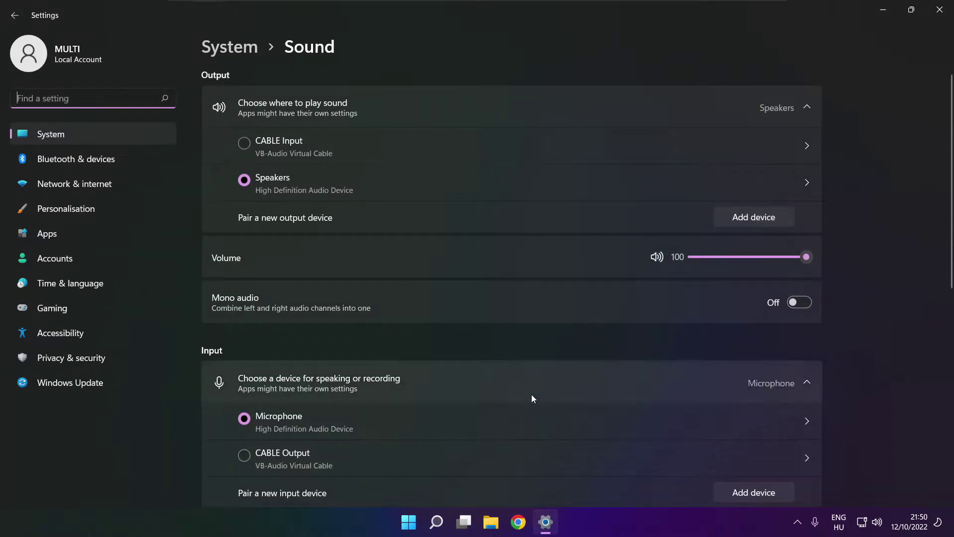
left_click(255, 180)
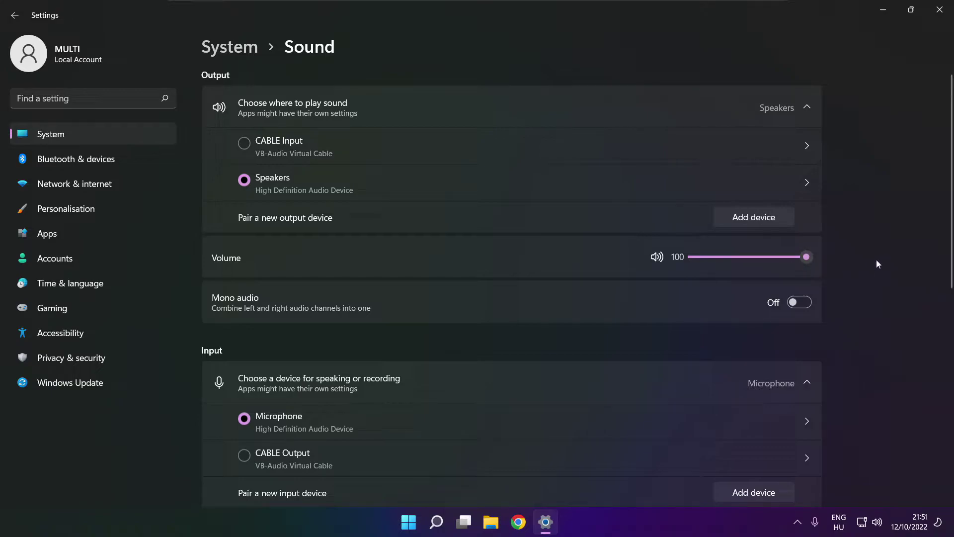
left_click_drag(948, 254, 947, 416)
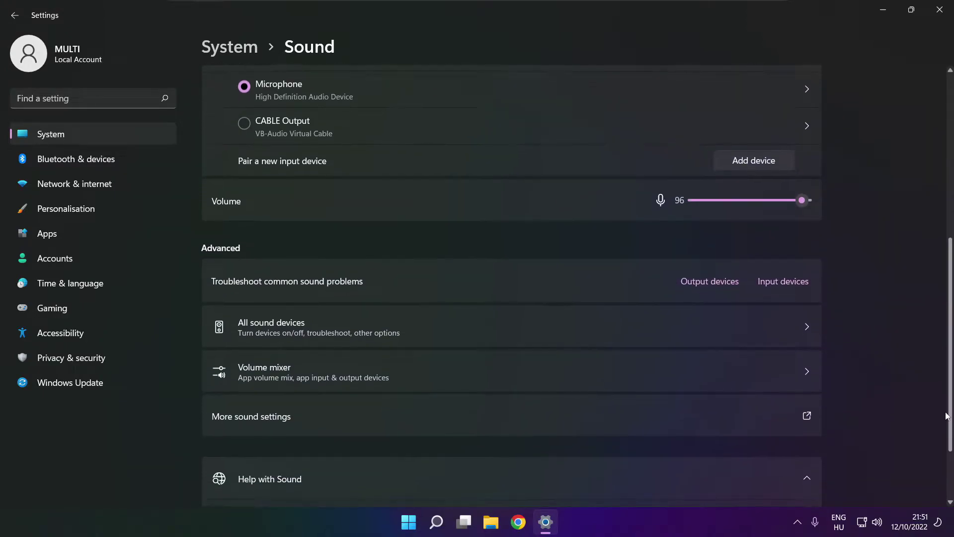
Step: In the classic Sound panel, disable CABLE Input and bring up the Speakers context menu
left_click(393, 423)
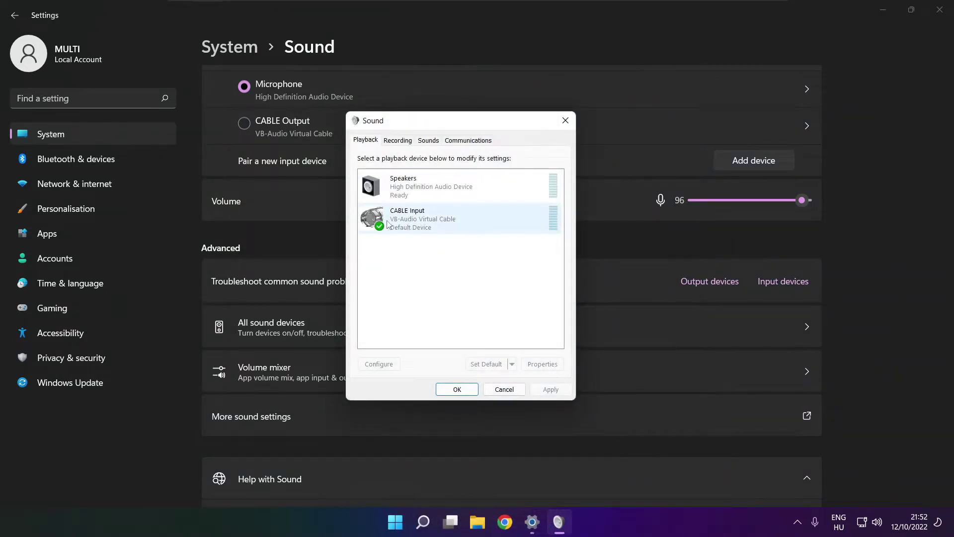
left_click(418, 224)
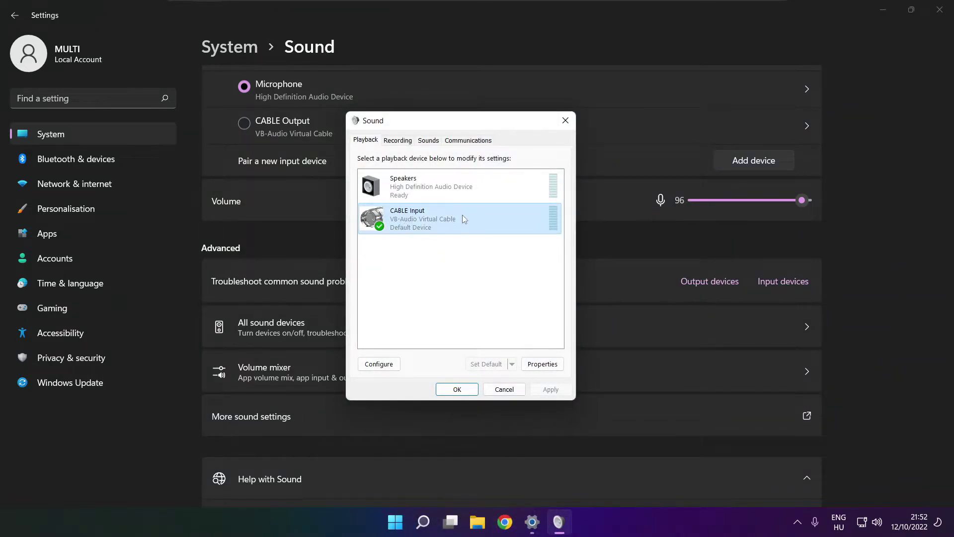
right_click(504, 218)
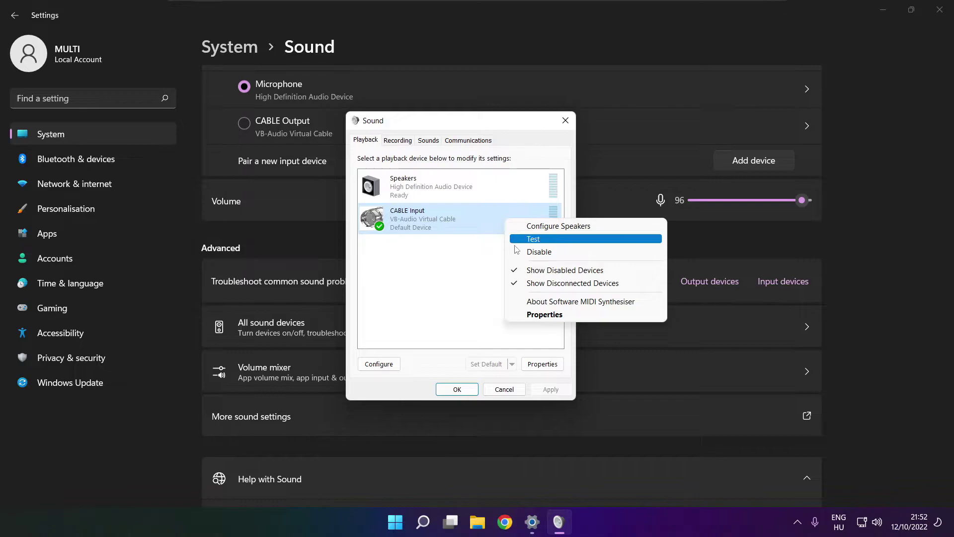
left_click(554, 252)
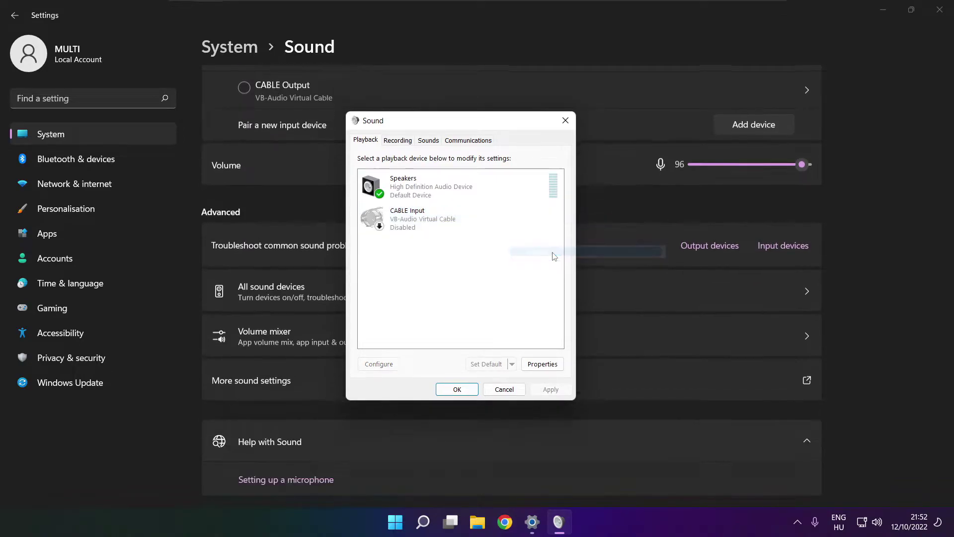
left_click(447, 198)
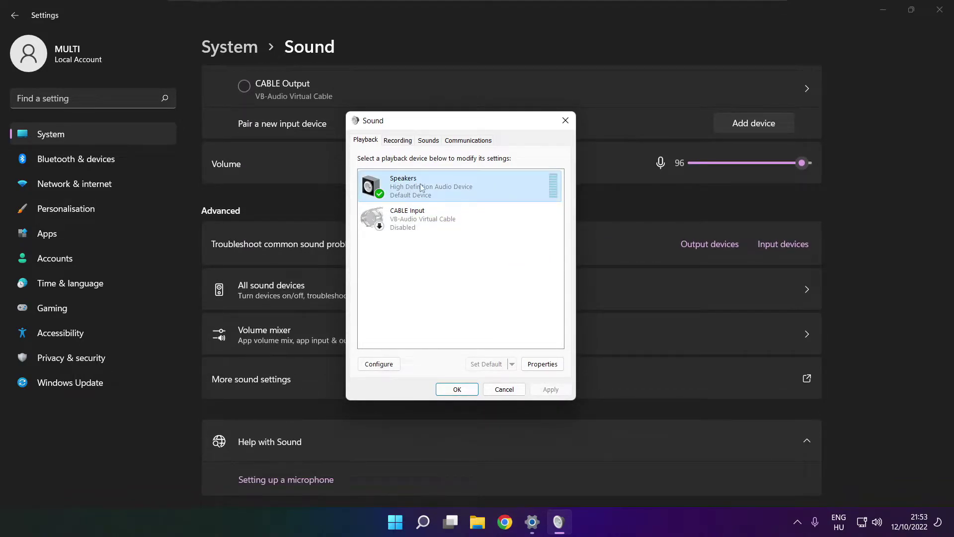
right_click(462, 189)
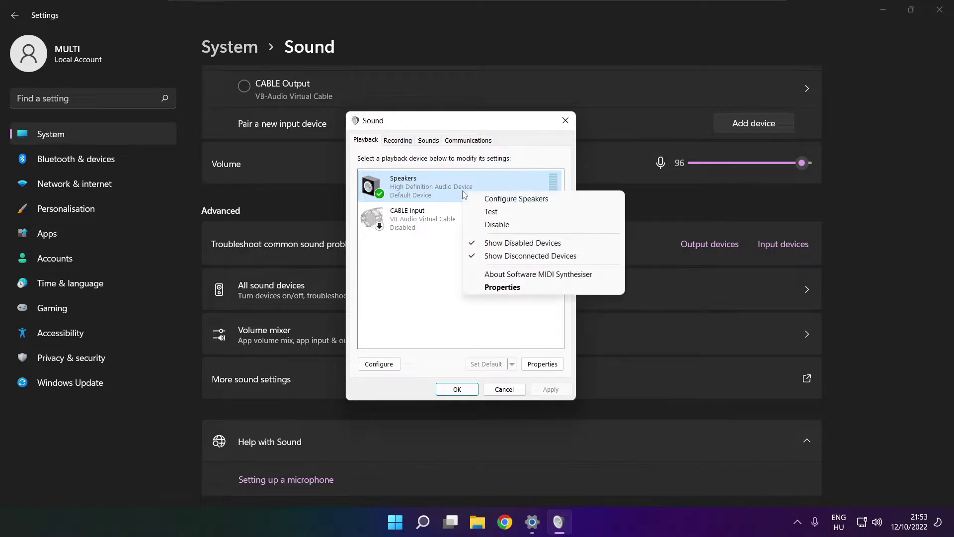
Step: Finish Speaker Setup as 7.1 Surround, keeping all optional speakers
left_click(526, 201)
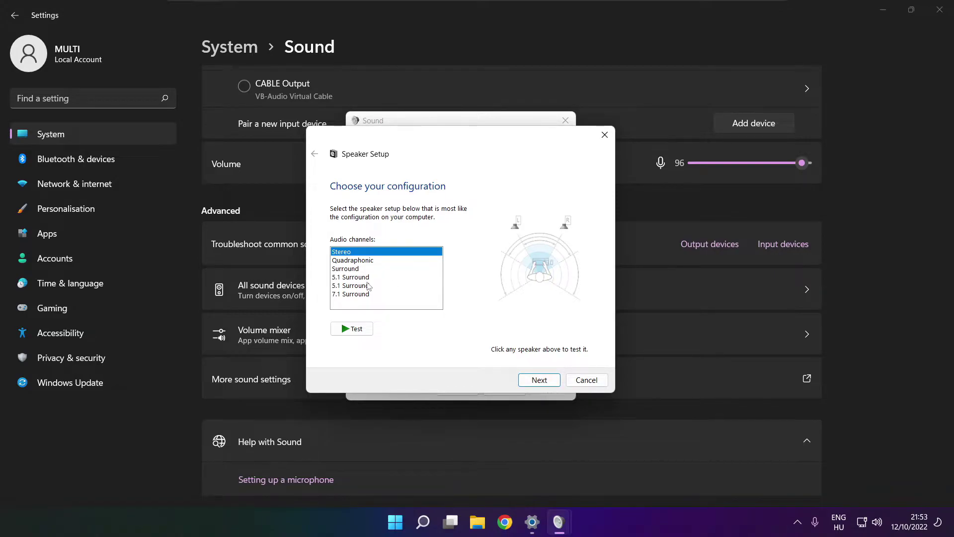
left_click(354, 294)
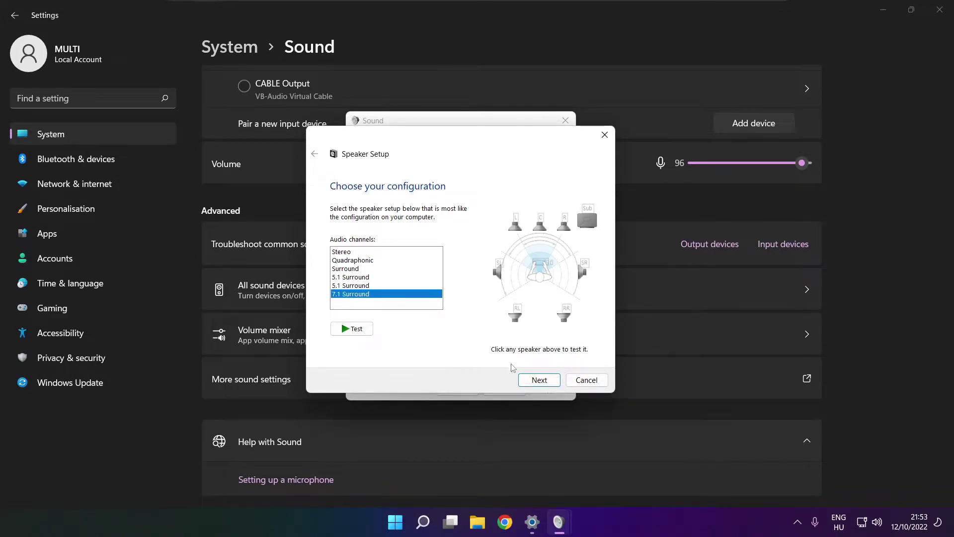
left_click(539, 380)
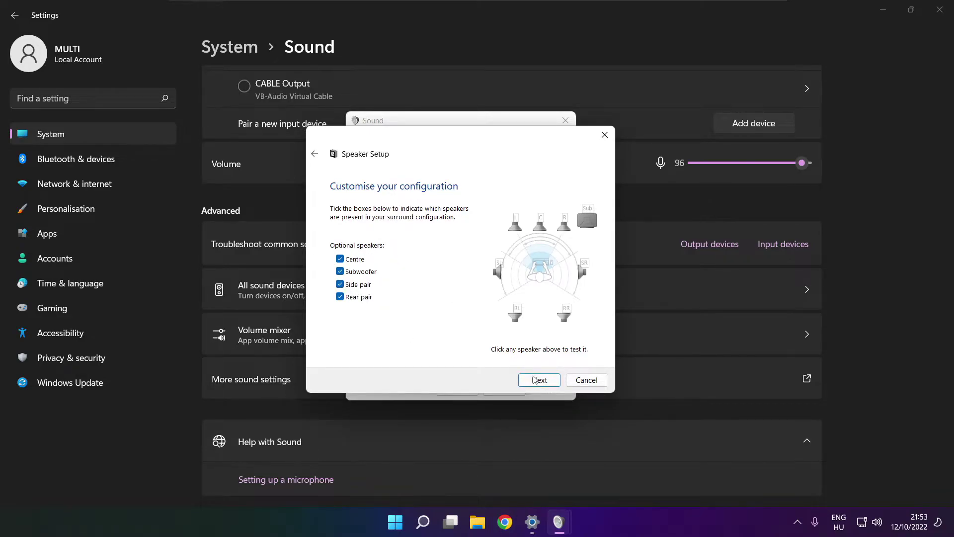
left_click(536, 381)
left_click(535, 381)
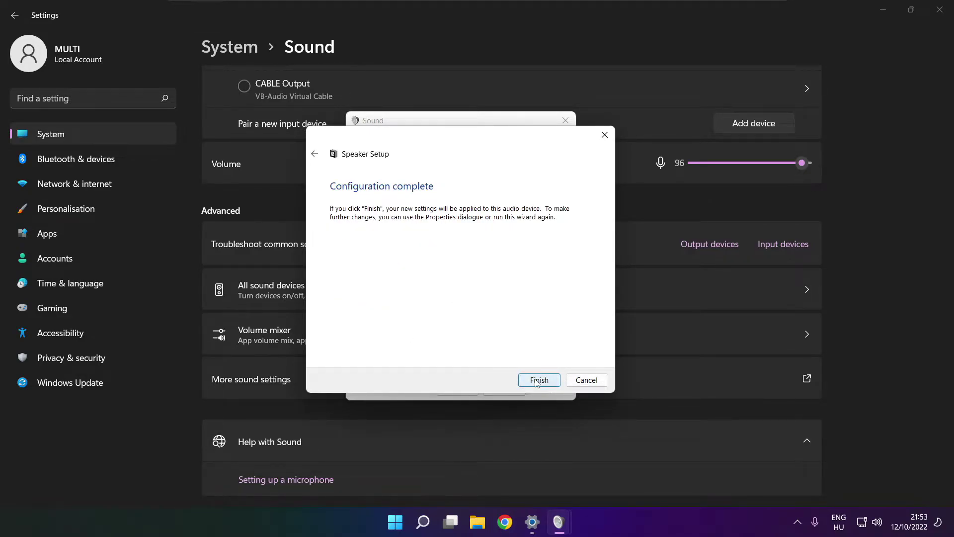
left_click(539, 380)
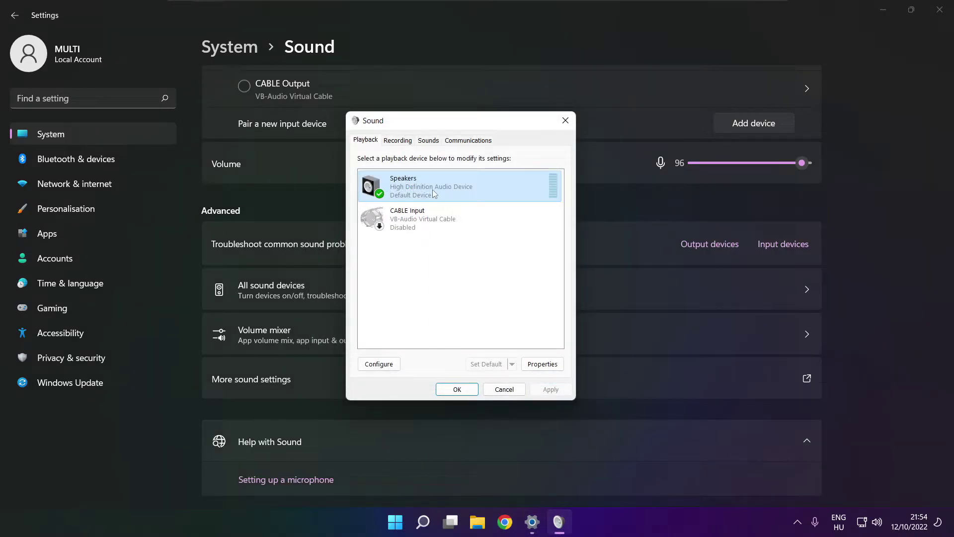
Step: Turn on Disable all enhancements in Speakers Properties and apply it
left_click(542, 363)
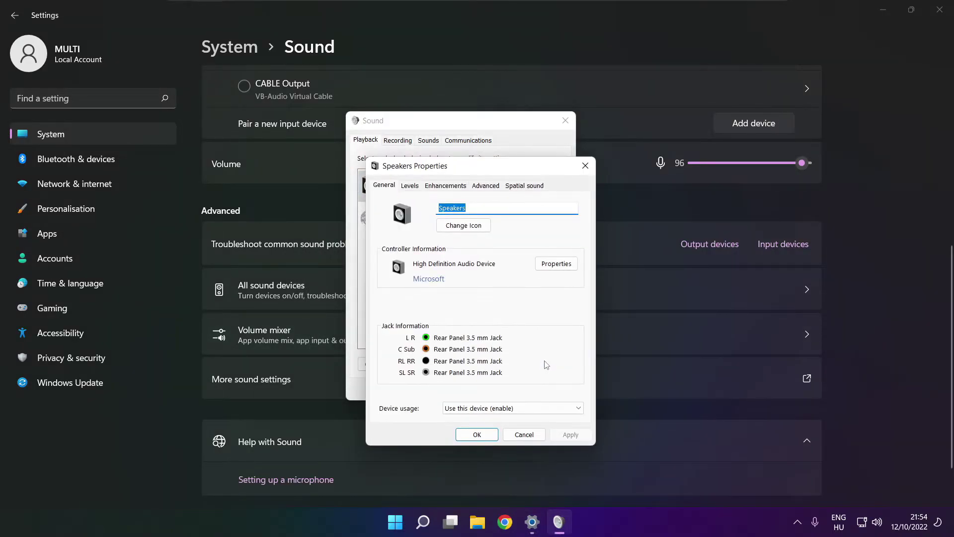
left_click_drag(447, 165, 426, 135)
left_click(395, 155)
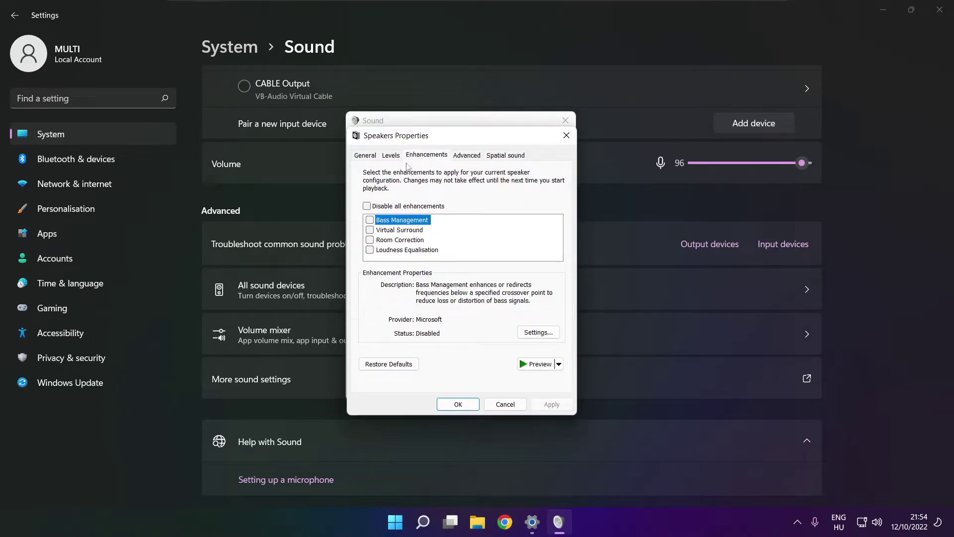
left_click(367, 207)
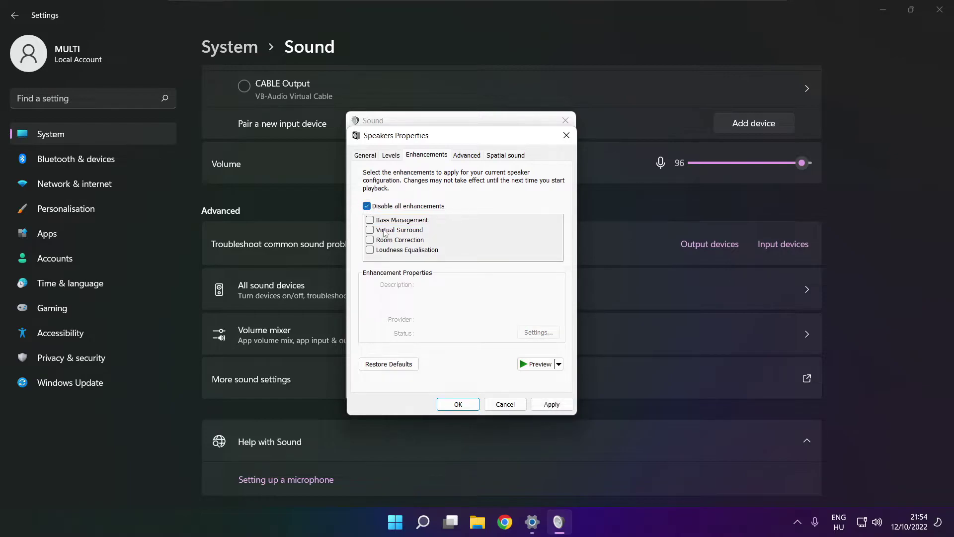
left_click(555, 404)
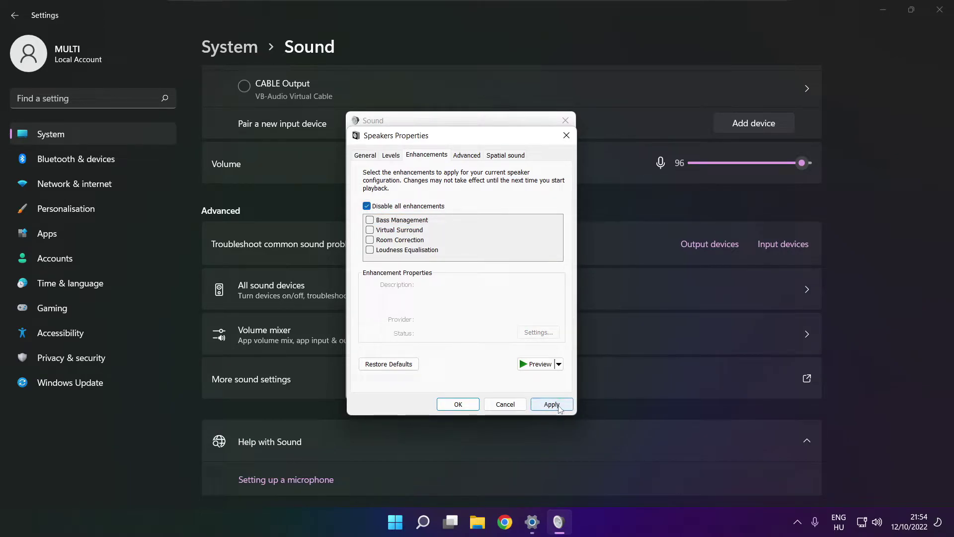
Step: Keep the default format at 16 bit, 48000 Hz (DVD Quality) and confirm
left_click(464, 158)
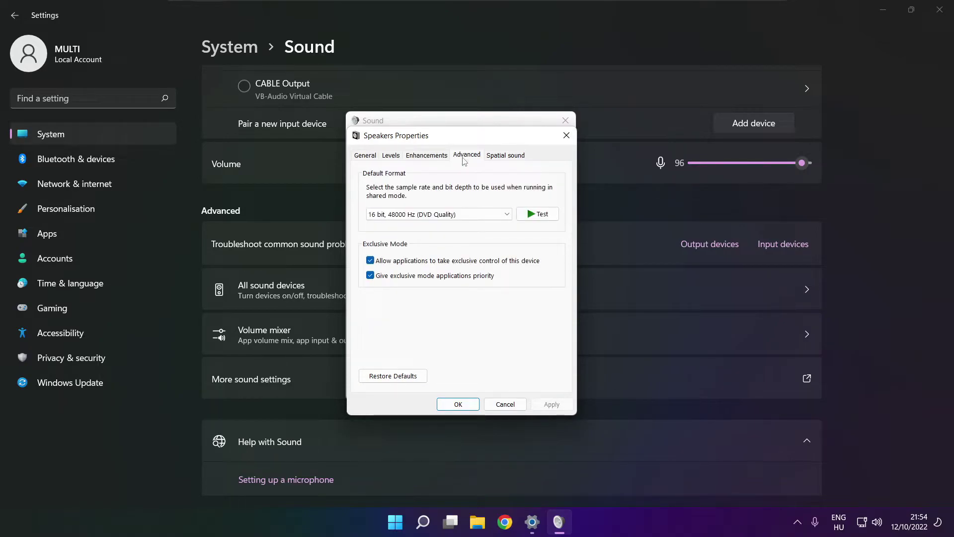
left_click(506, 216)
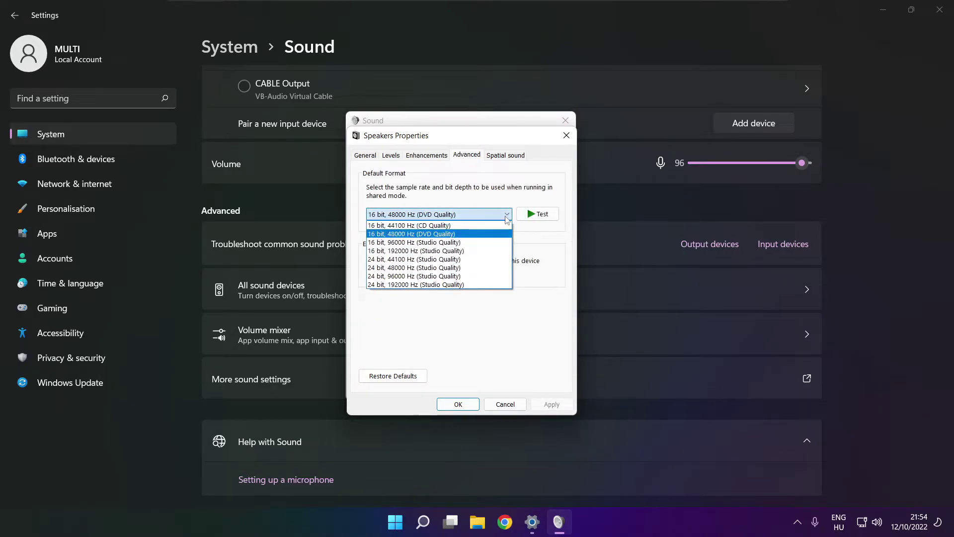
left_click(492, 239)
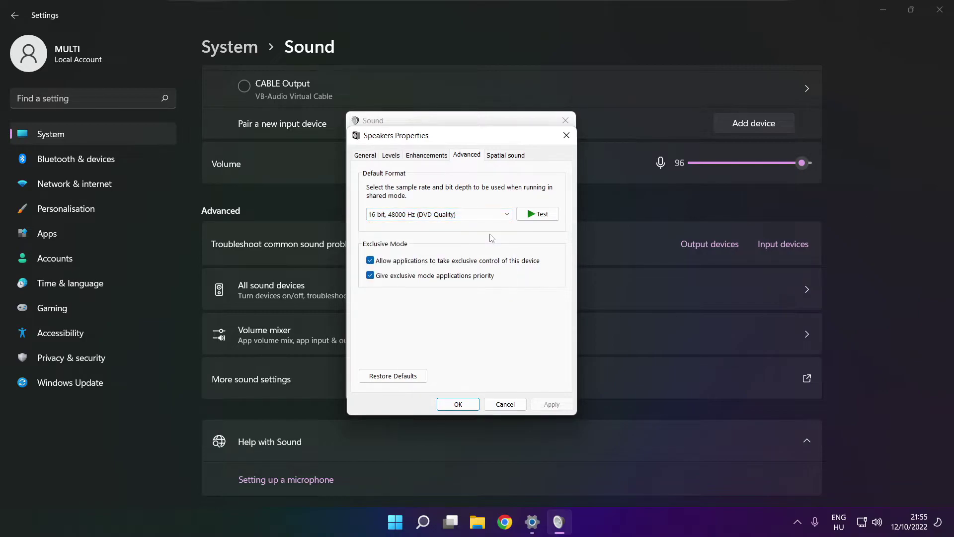
left_click(459, 402)
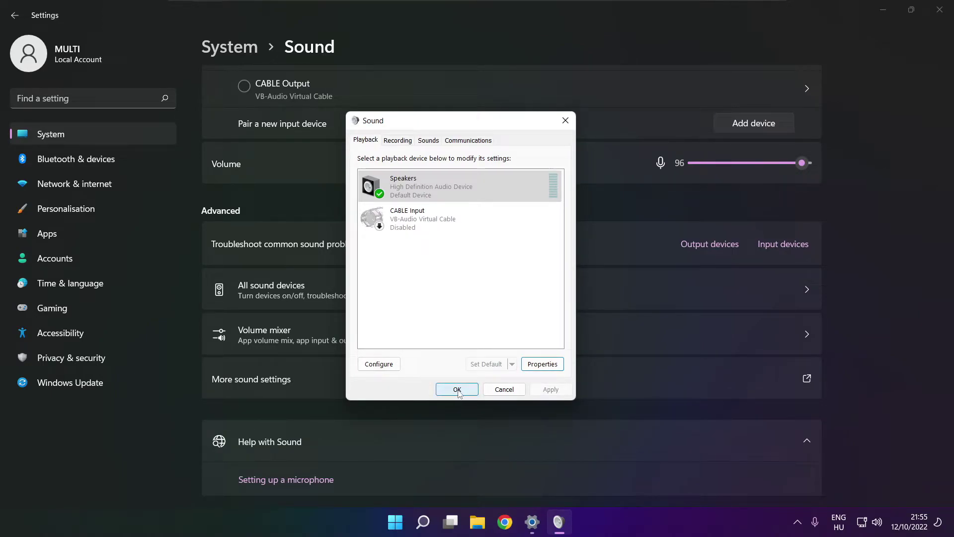
Step: Close the Sound dialog and Settings, then bring up the Start menu's power options
left_click(457, 390)
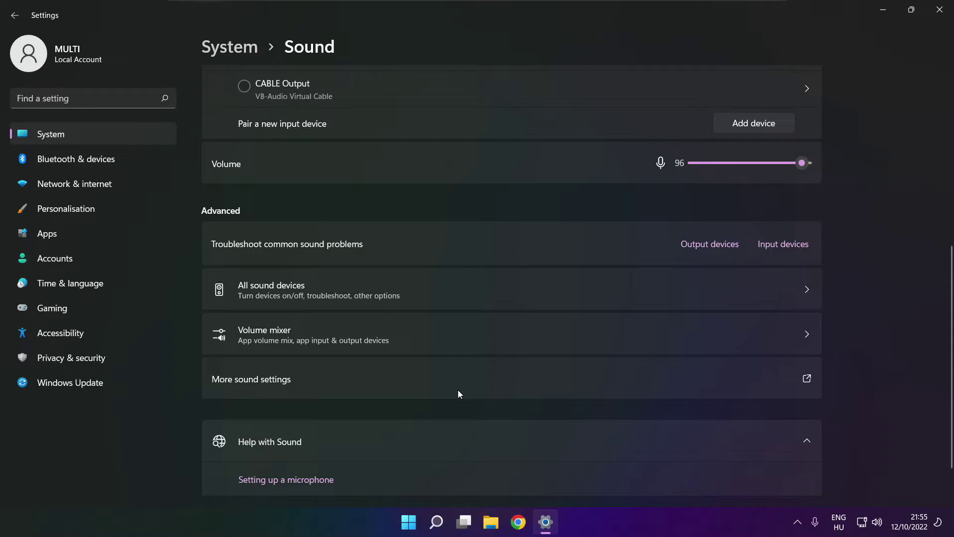
left_click(939, 22)
key("super")
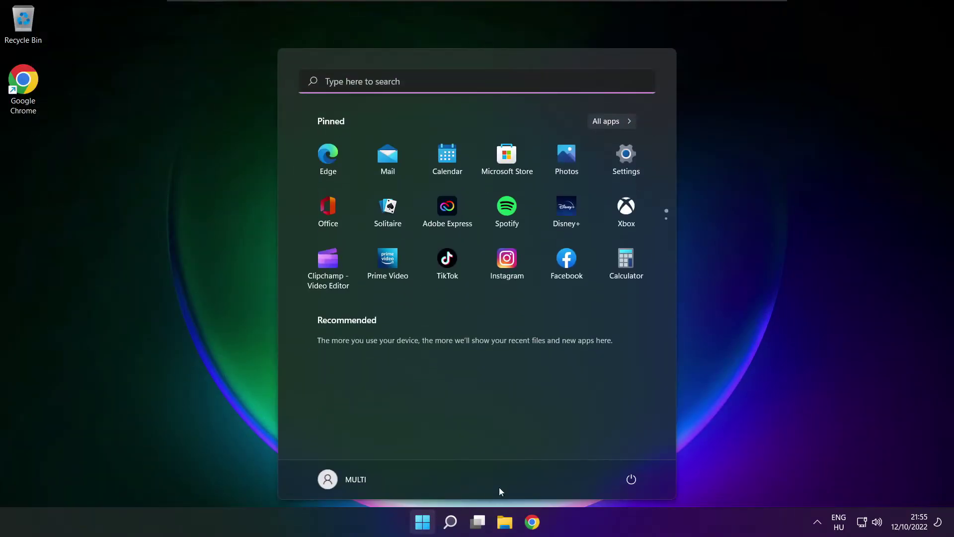
left_click(630, 479)
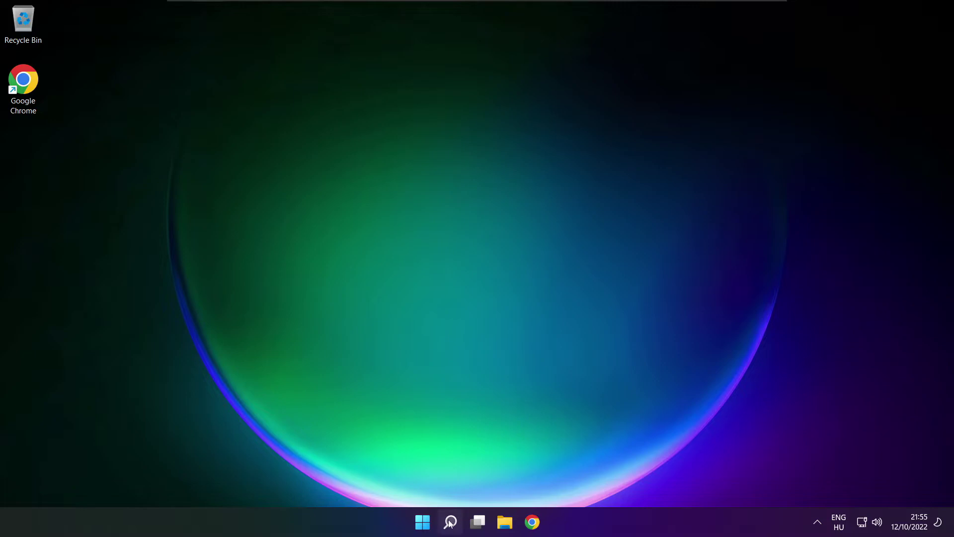
Step: Search for 'device manager', launch it, and move its window toward the centre
left_click(450, 521)
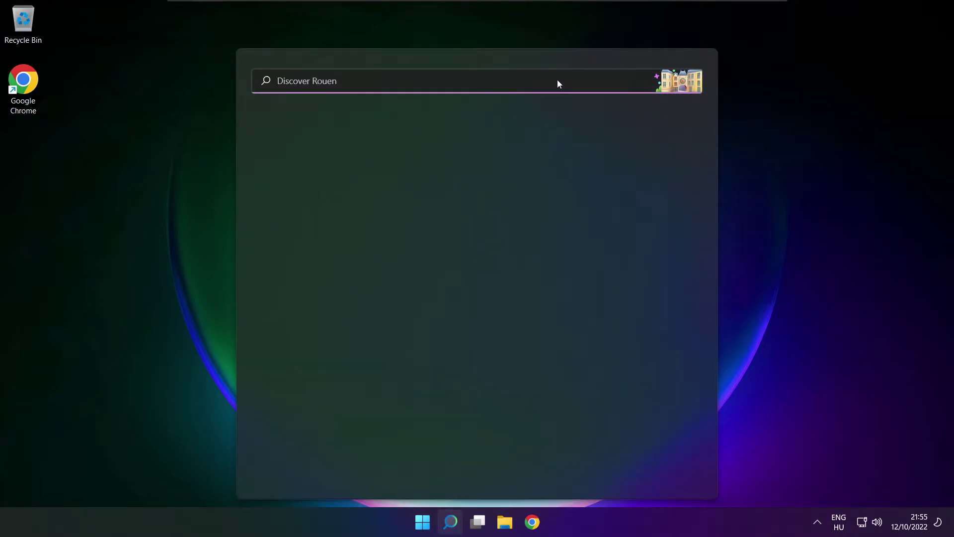
type("dev")
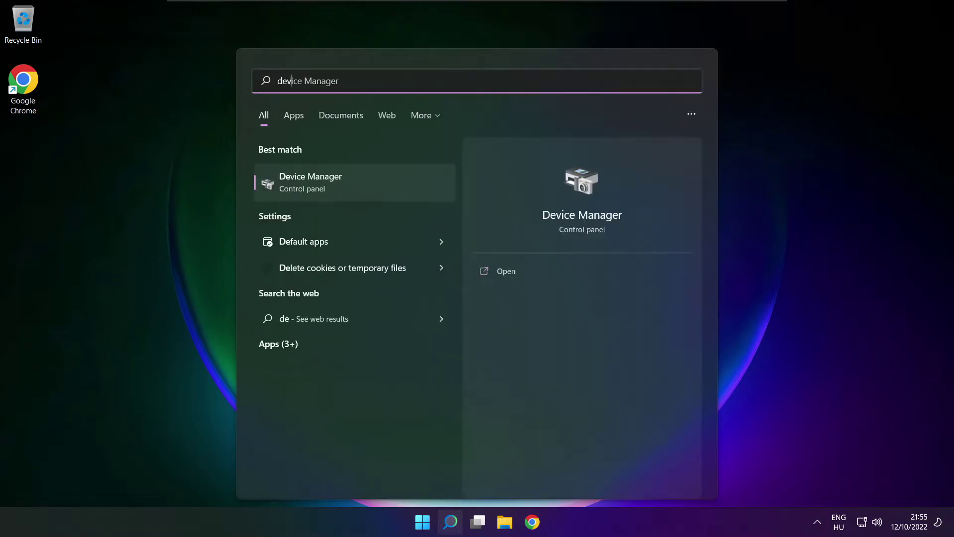
type("ice manager")
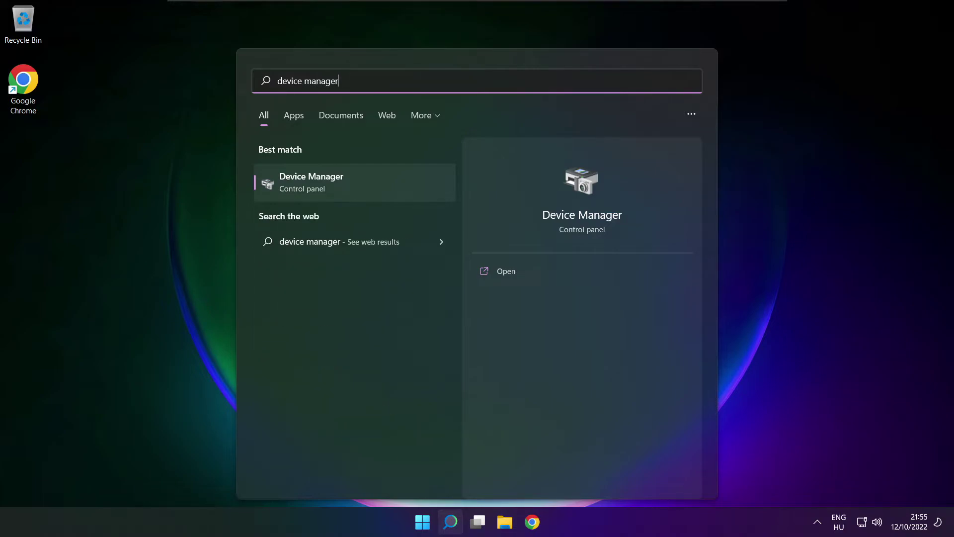
left_click(368, 181)
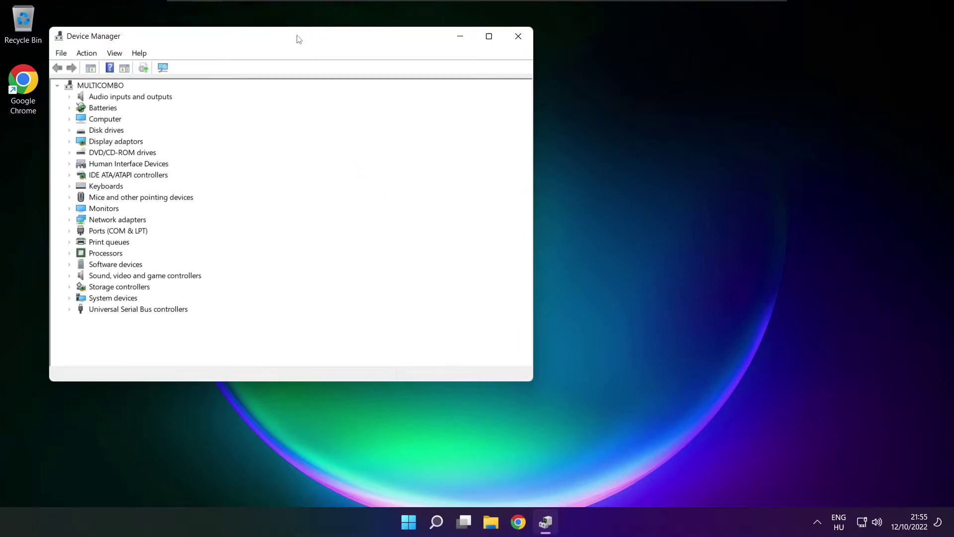
left_click_drag(298, 40, 499, 90)
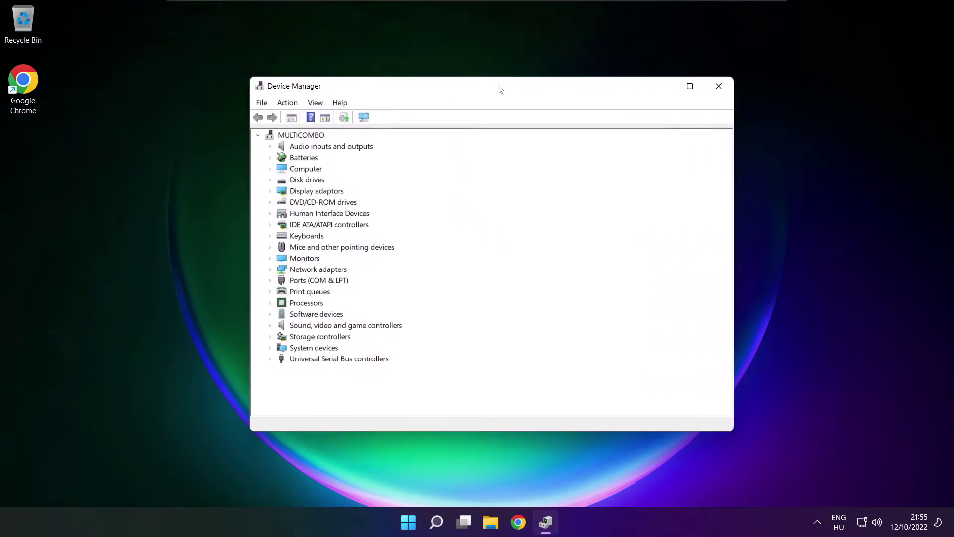
Step: Expand Sound, video and game controllers and choose Update driver on High Definition Audio Device
left_click(278, 327)
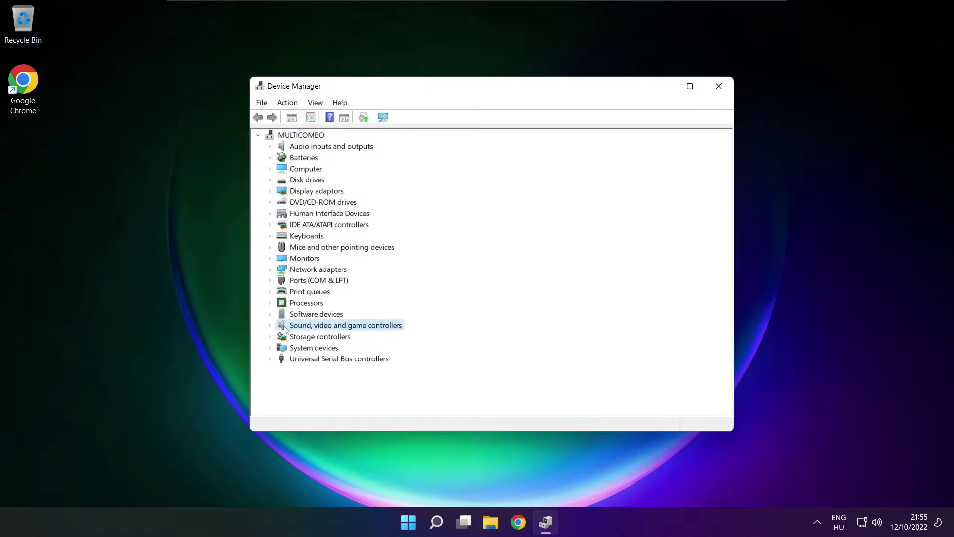
double_click(279, 326)
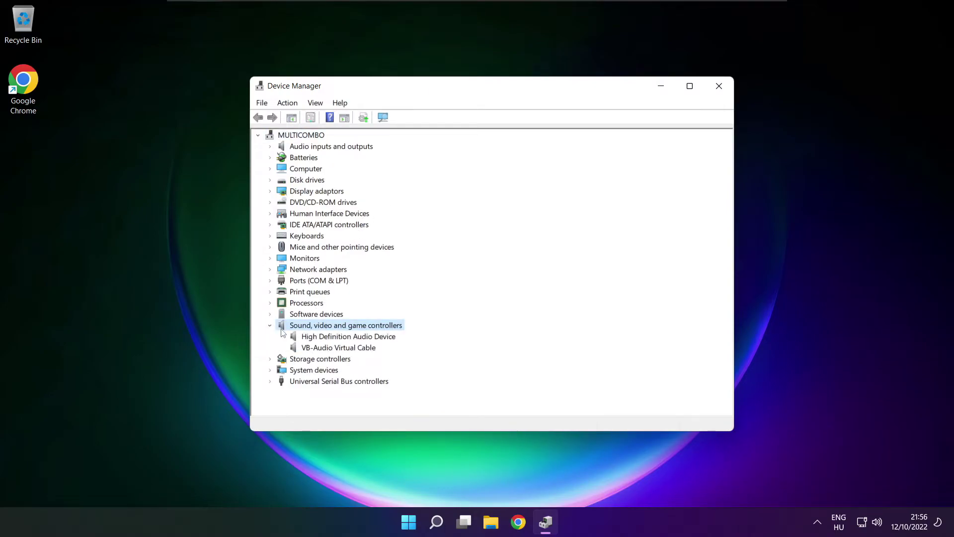
left_click(313, 337)
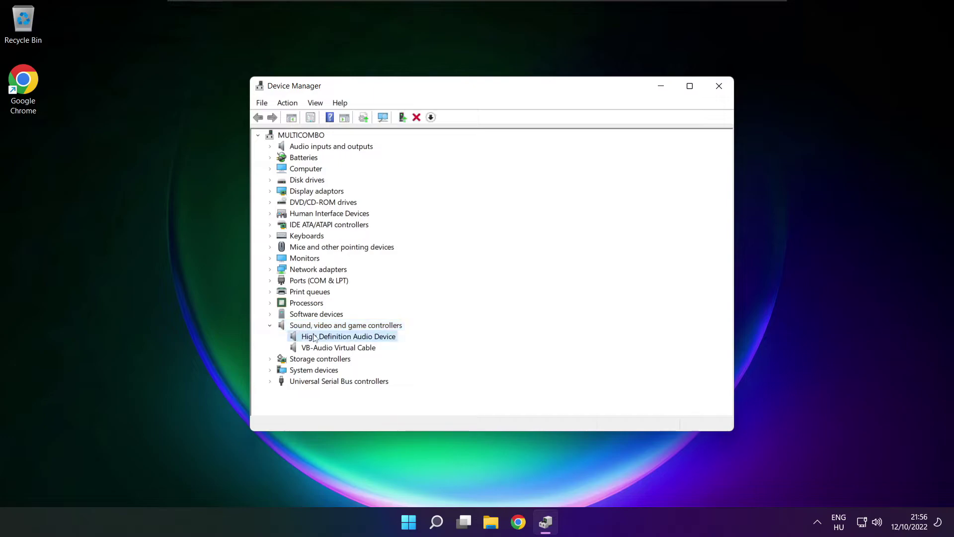
right_click(340, 340)
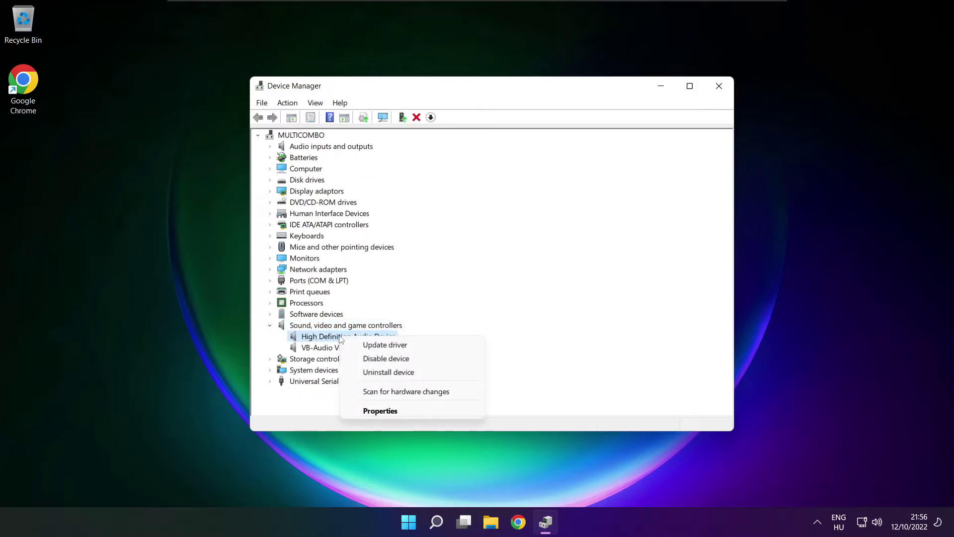
left_click(429, 345)
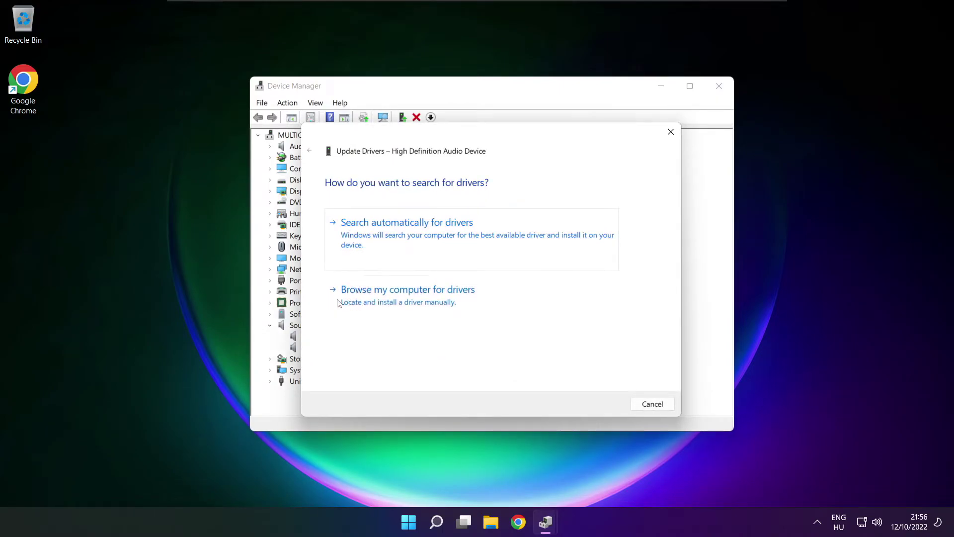
Step: Reinstall the High Definition Audio Device driver from the local list, then close Device Manager
left_click(429, 302)
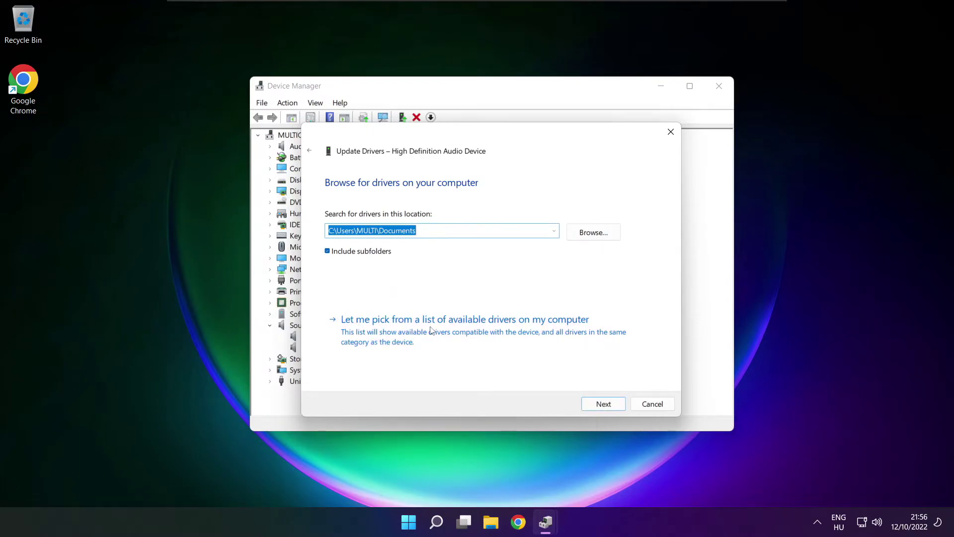
left_click(468, 337)
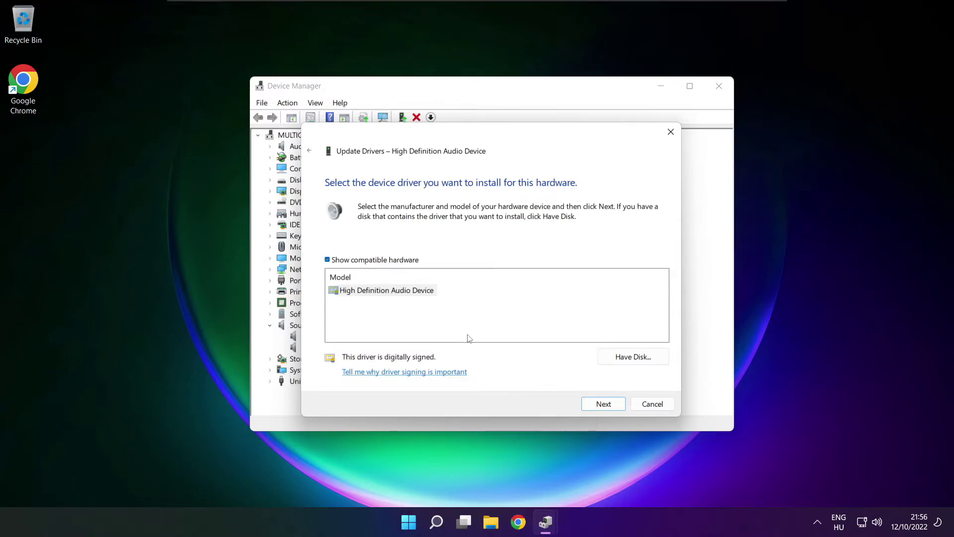
left_click(373, 292)
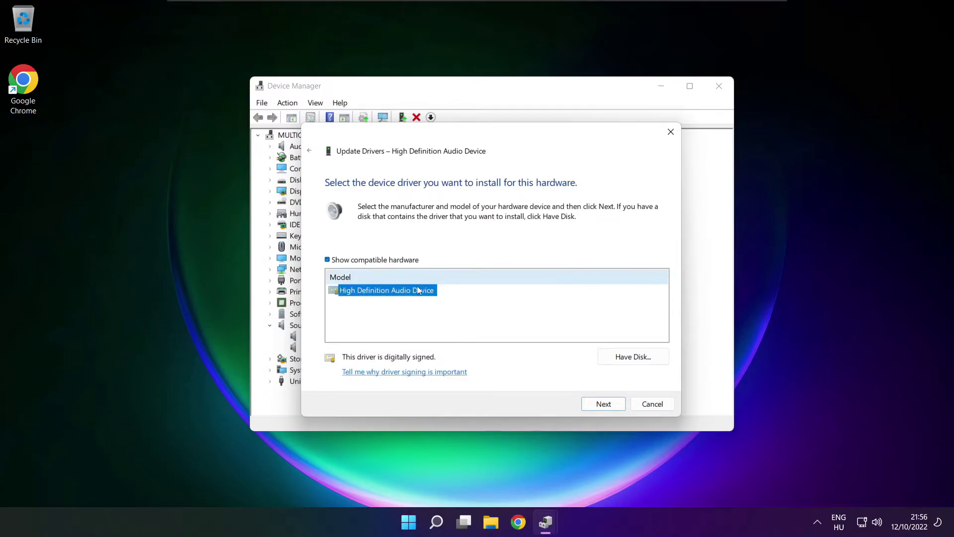
left_click(603, 404)
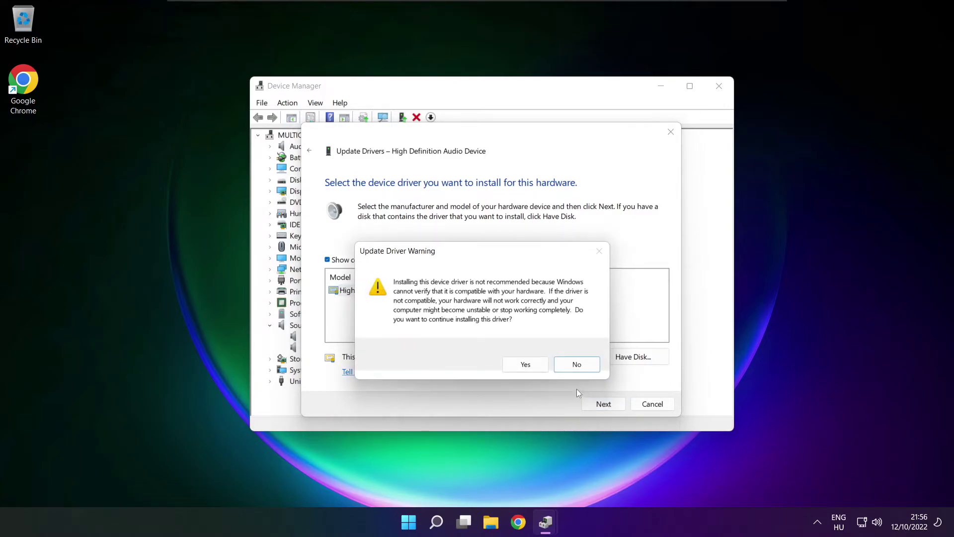
left_click(526, 363)
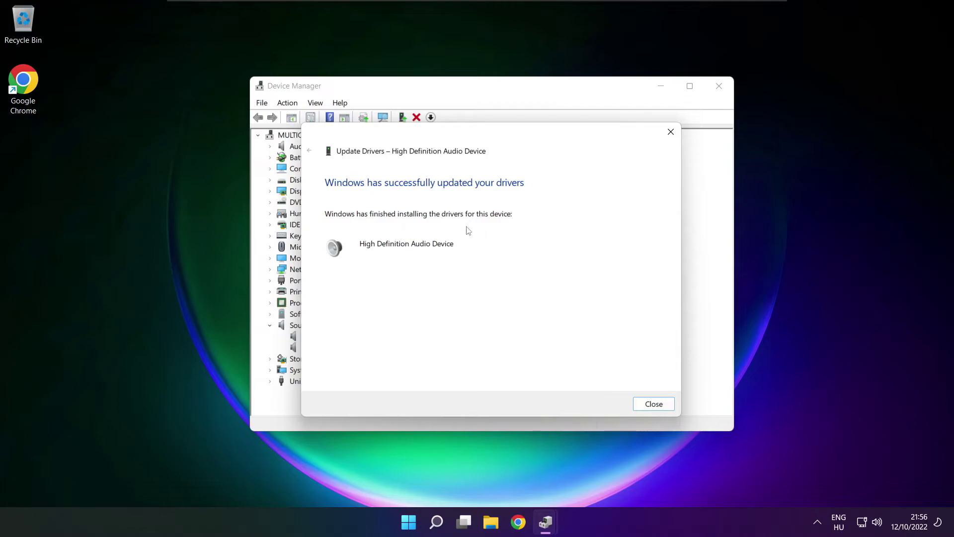
left_click(660, 408)
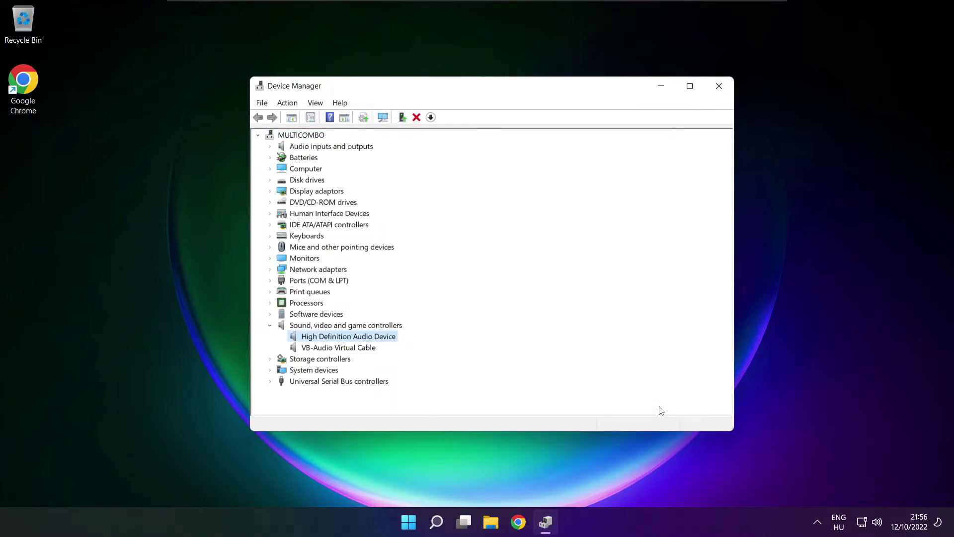
left_click(718, 86)
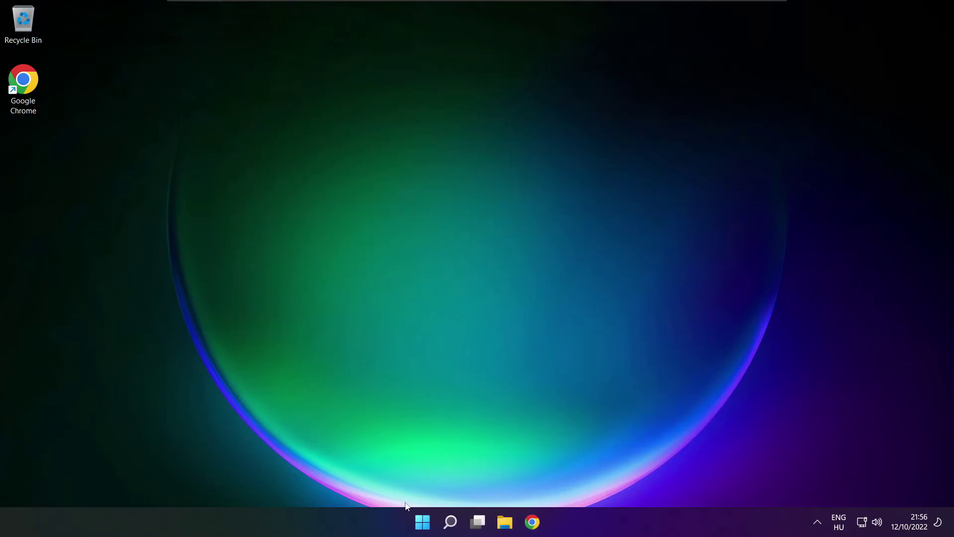
left_click(429, 518)
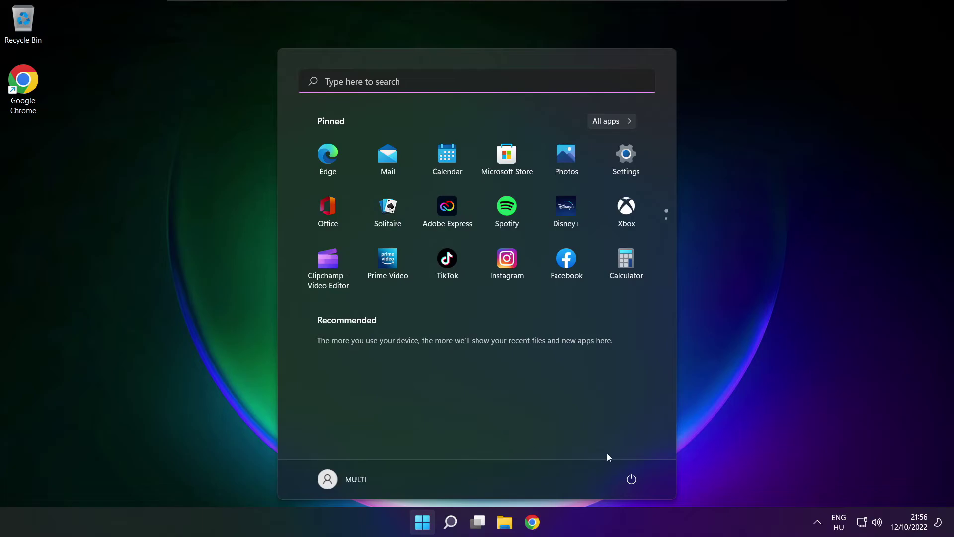
left_click(630, 479)
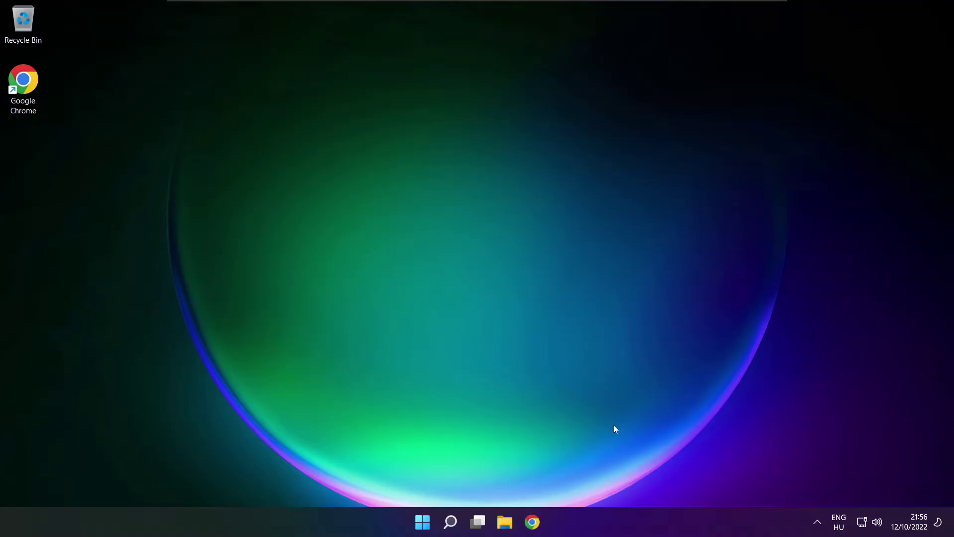
Step: Reopen the Sound settings page from the taskbar speaker icon's context menu
right_click(877, 524)
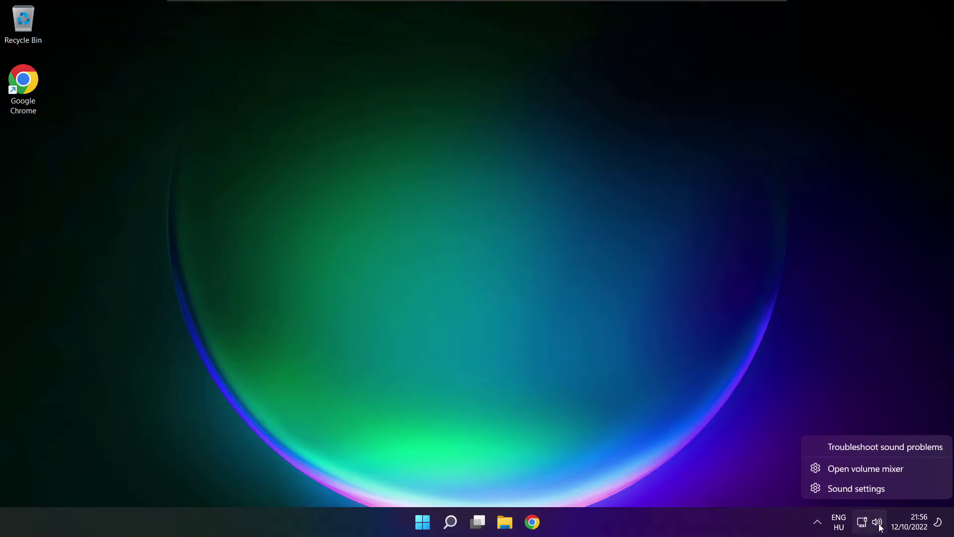
left_click(856, 489)
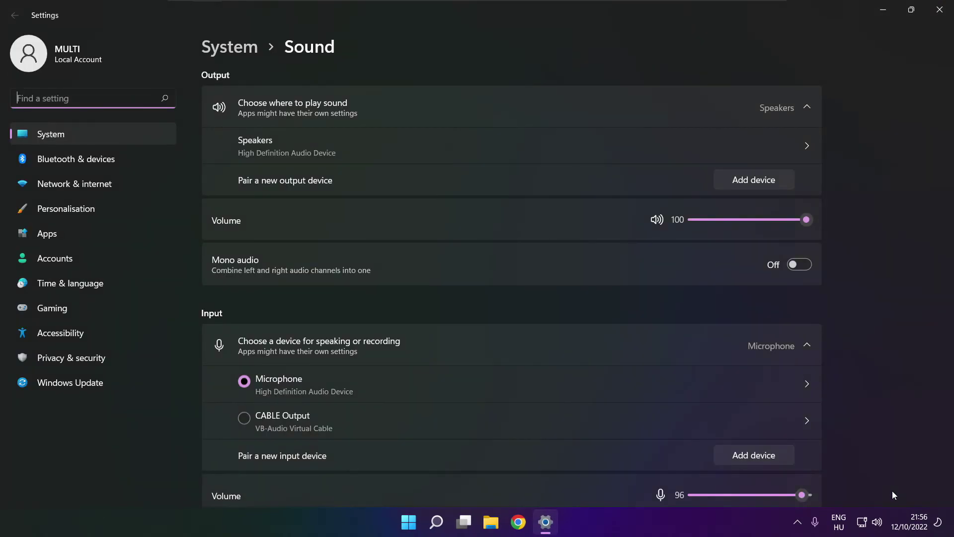
scroll(511, 284, "down", 4)
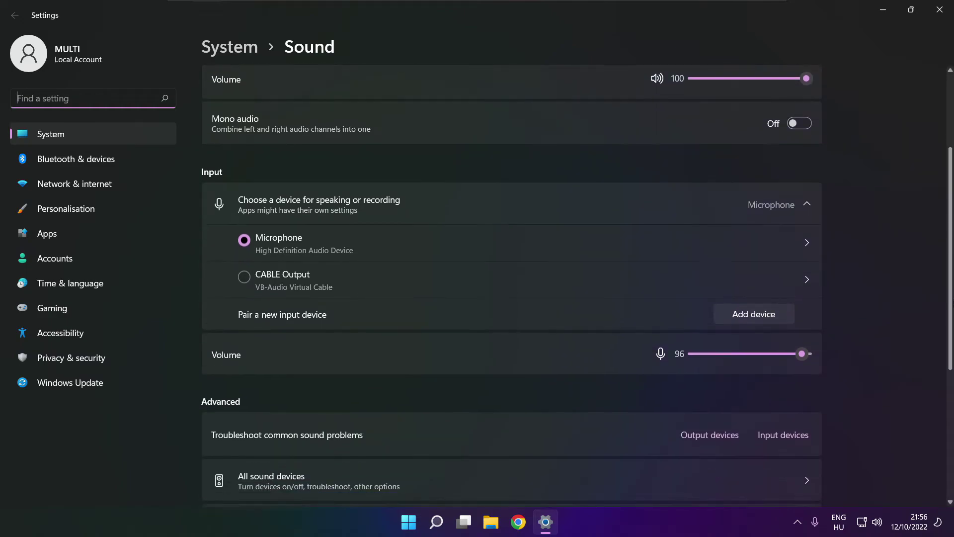
scroll(511, 283, "down", 3)
scroll(512, 283, "down", 2)
scroll(511, 283, "down", 1)
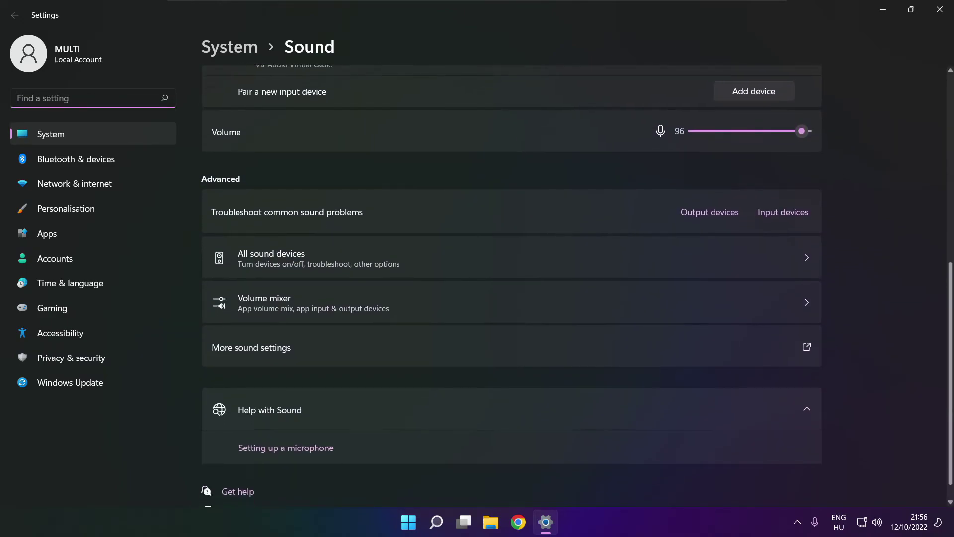
scroll(512, 284, "down", 1)
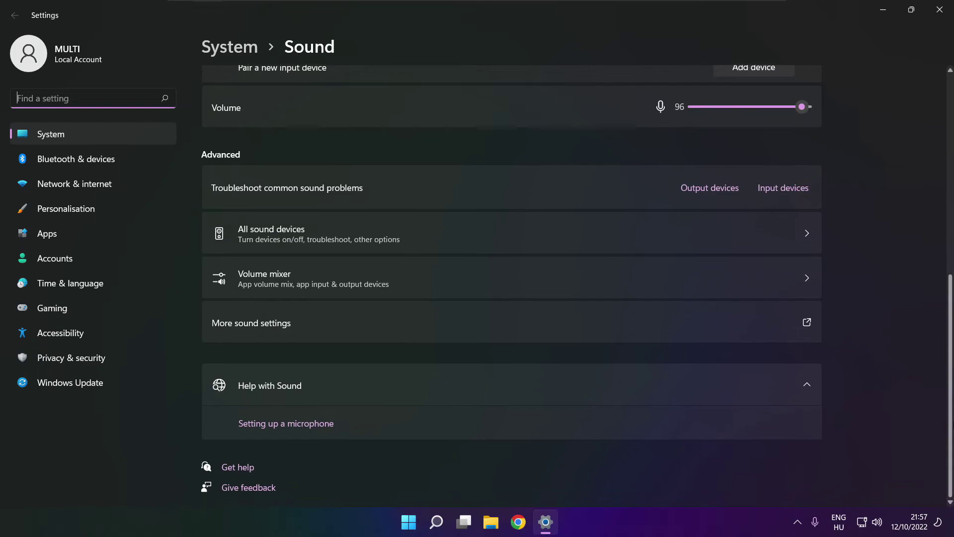
Step: Start the Playing Audio troubleshooter for output devices from Troubleshoot common sound problems
left_click(713, 192)
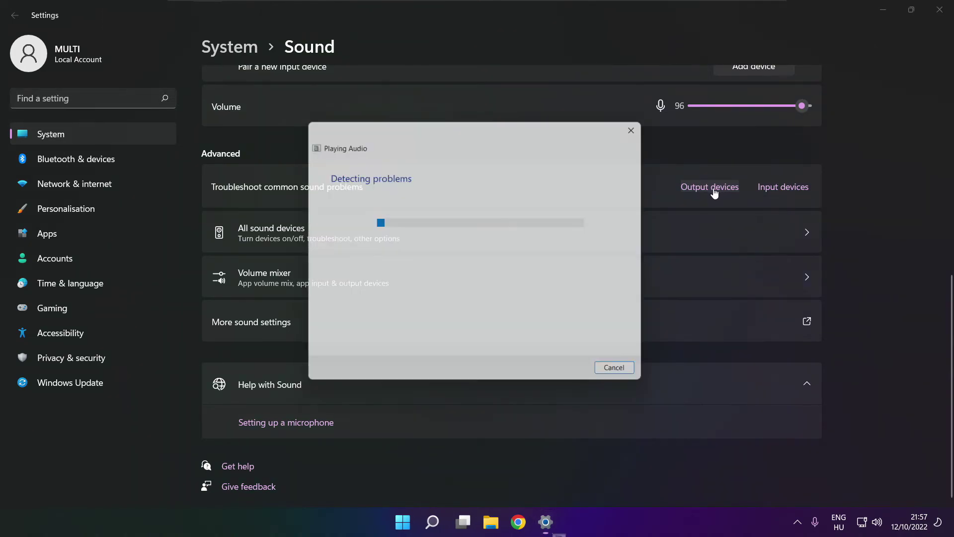